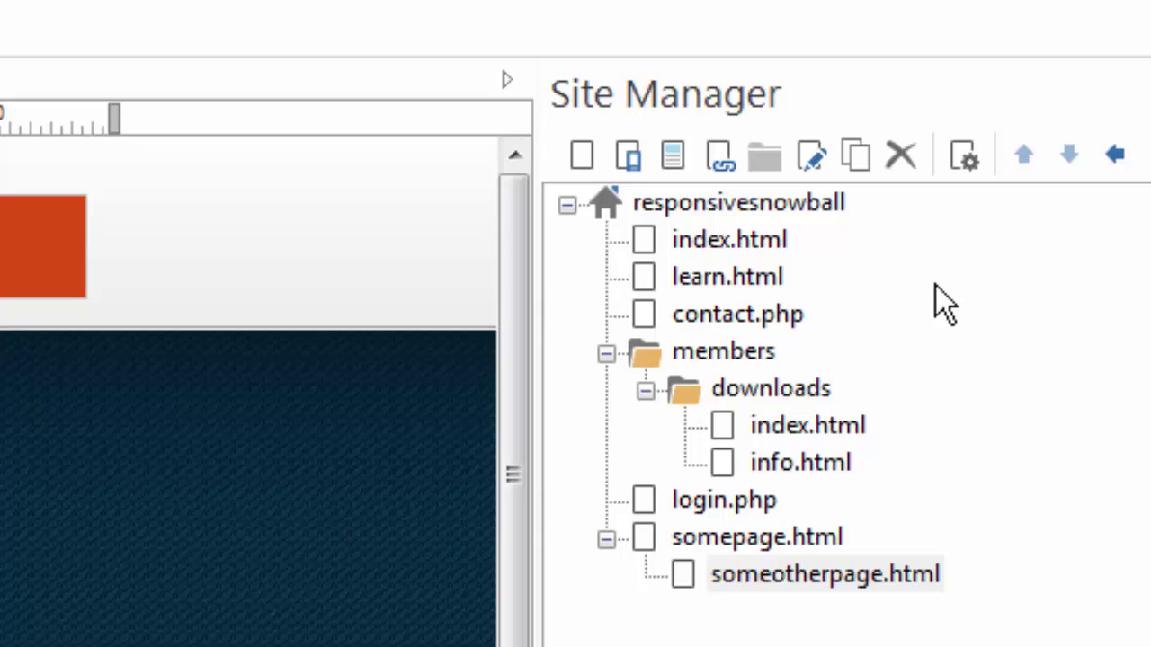
Examine the pages and folders in the responsivesnowball site tree, including members/downloads and someotherpage.html nested under somepage.html.
left_click(731, 239)
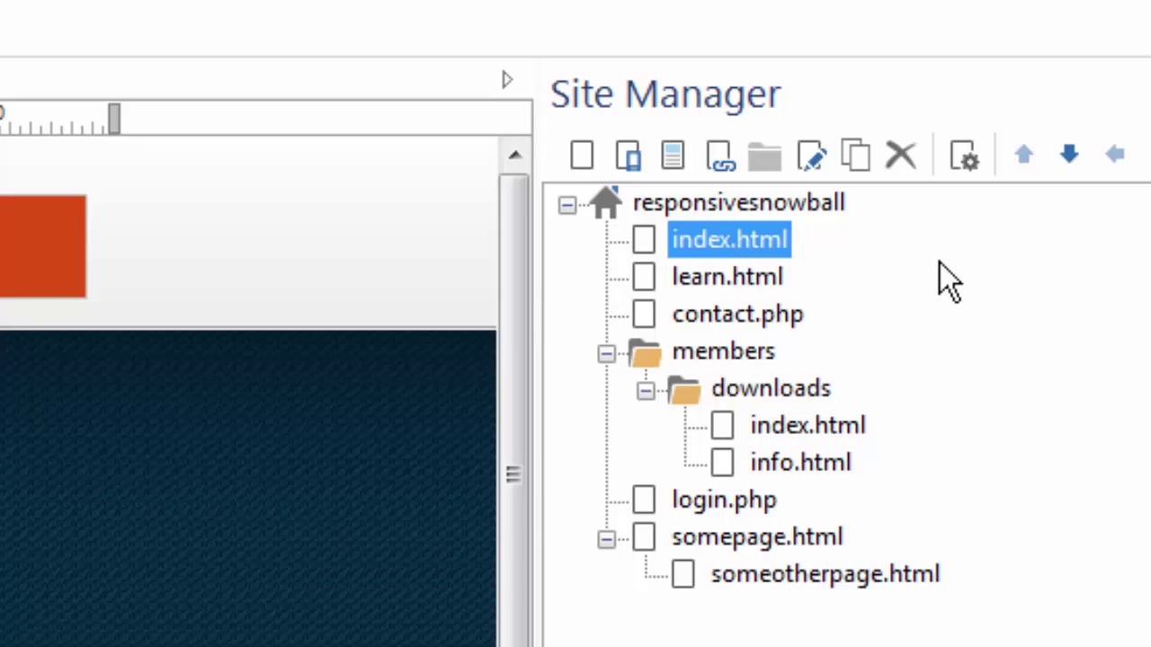
left_click(726, 279)
left_click(731, 314)
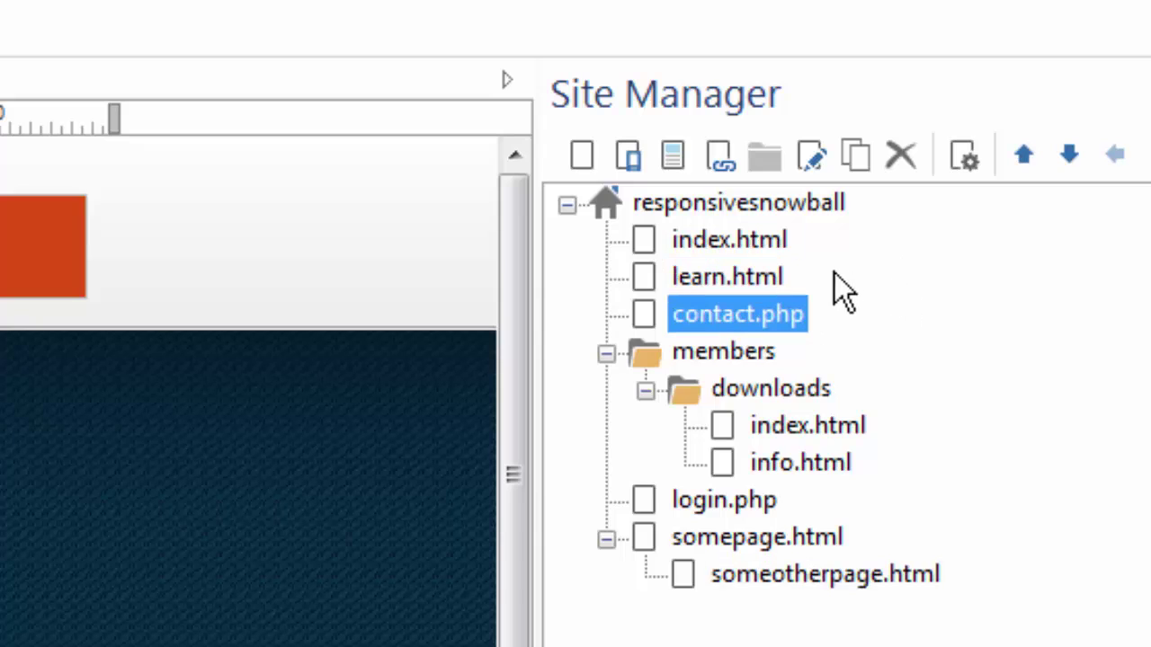
left_click(645, 361)
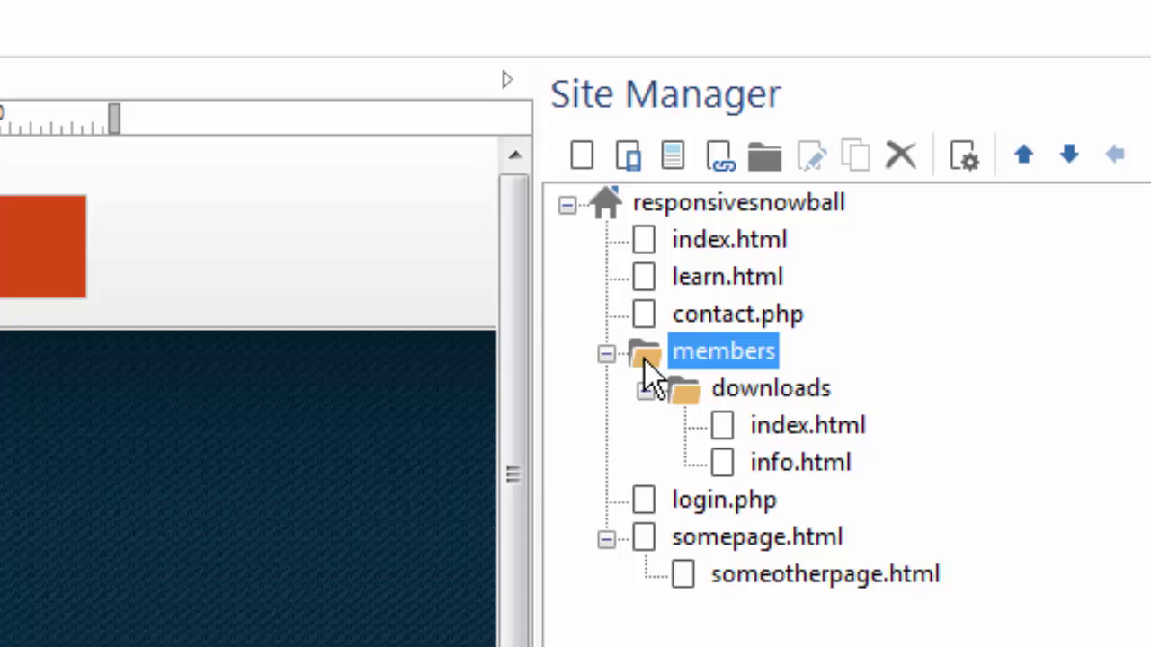
left_click(678, 391)
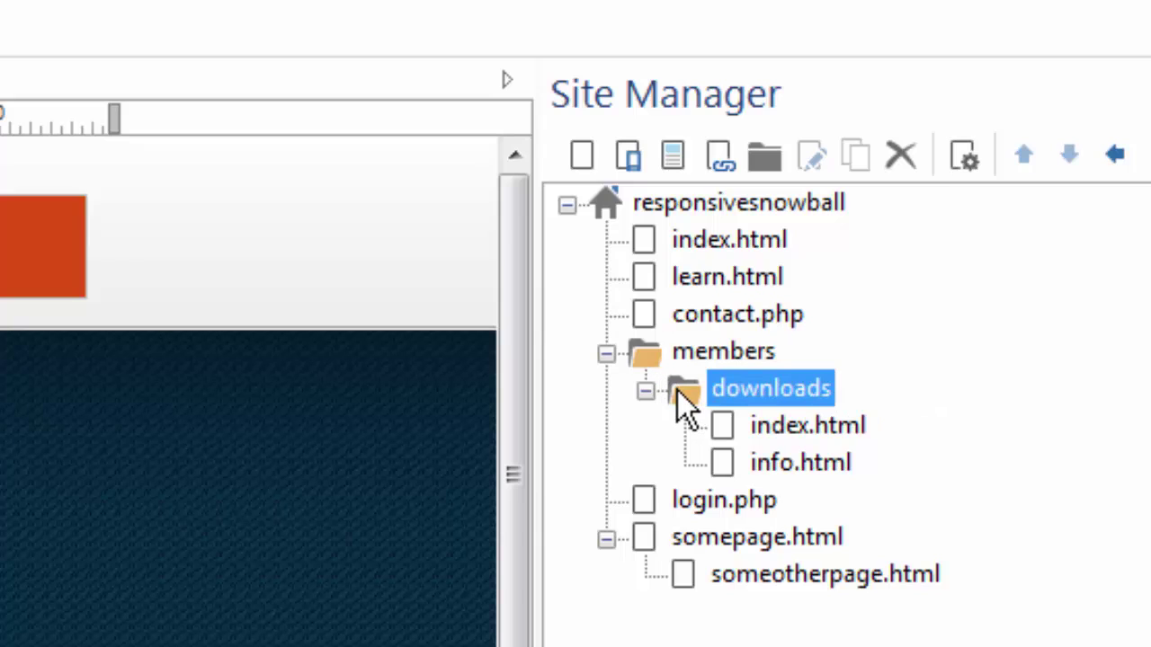
left_click(729, 432)
left_click(728, 456)
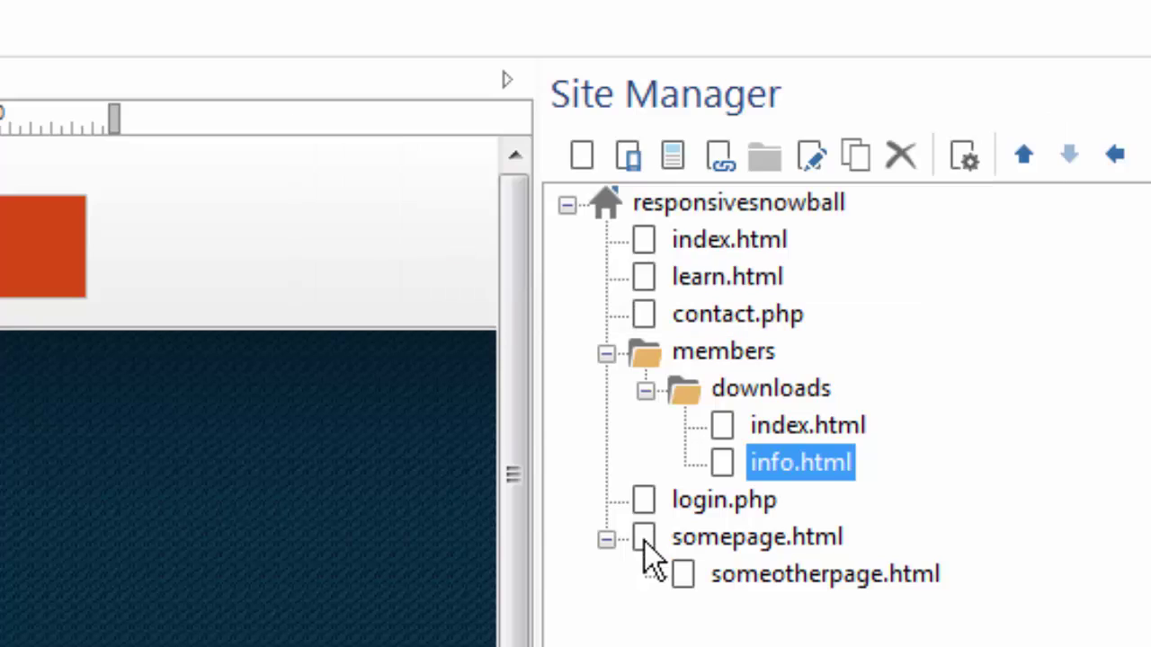
left_click(644, 542)
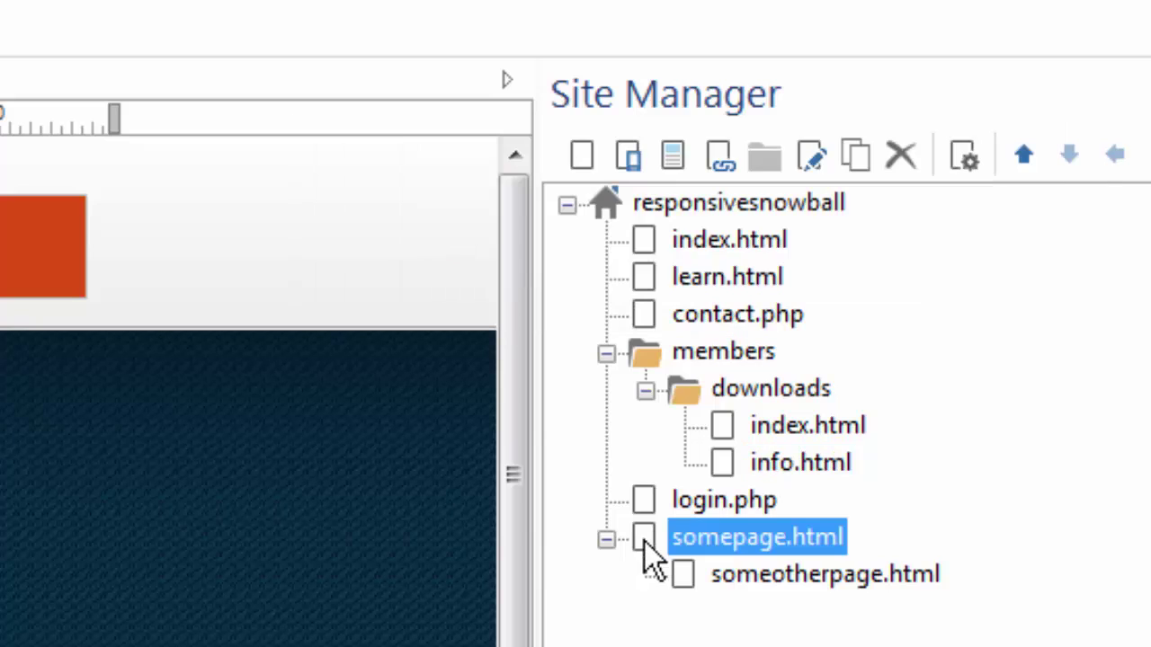
left_click(687, 581)
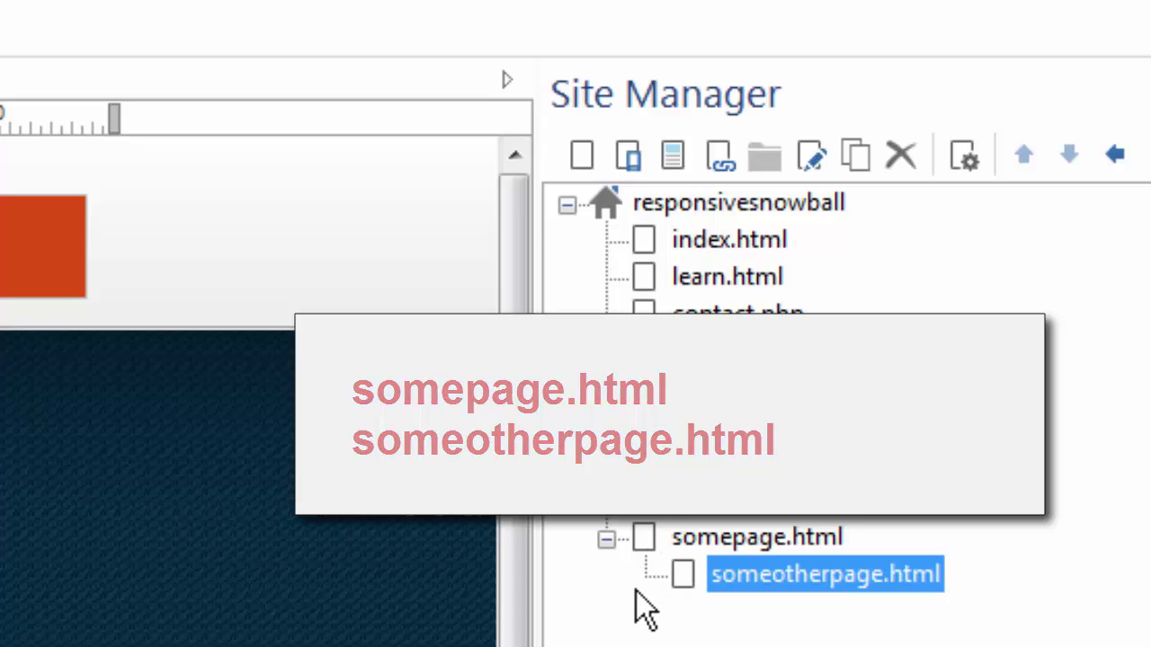
left_click(647, 537)
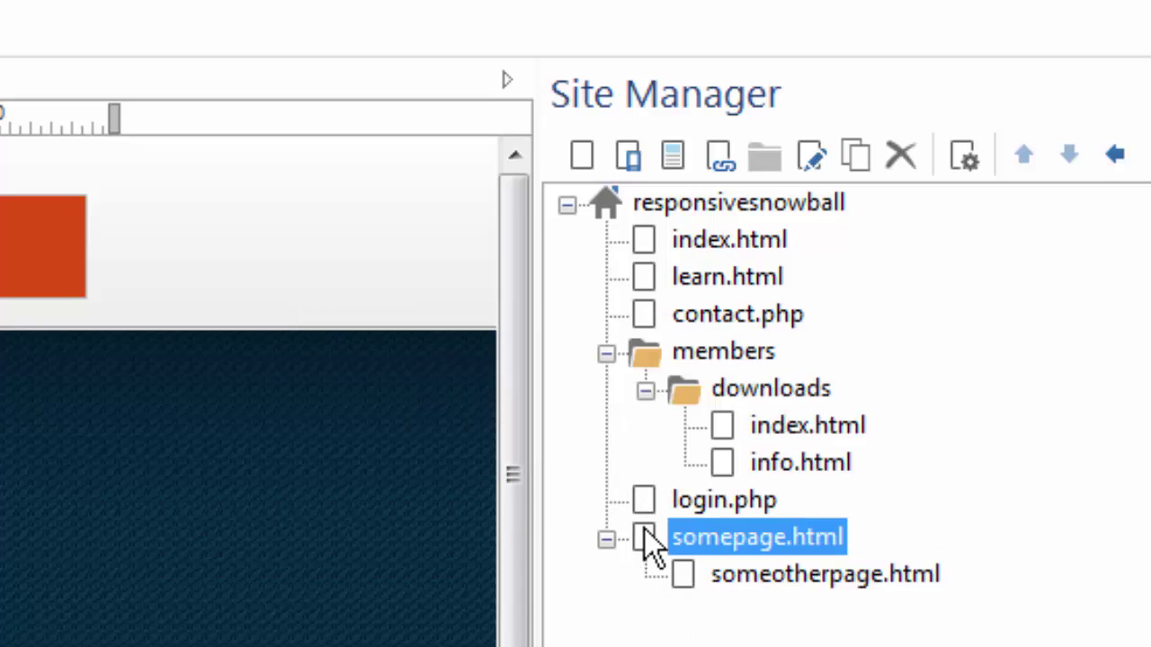
left_click(686, 580)
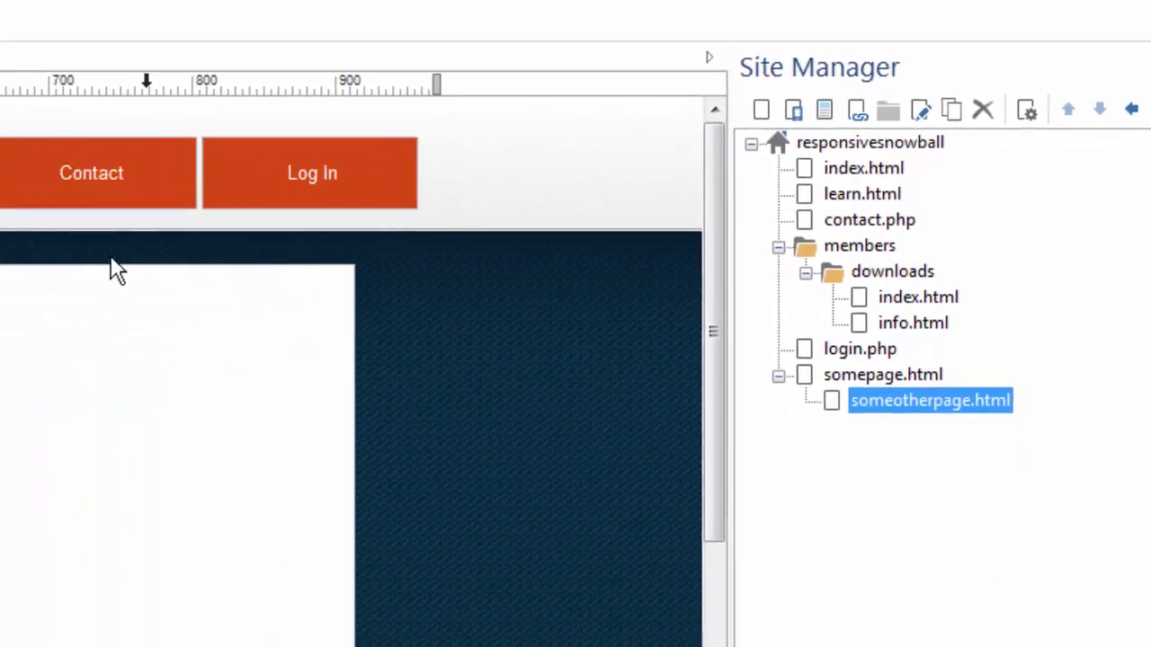
Synchronize the header's CSS menu with Site Manager and shift the widened menu to the left on the index page.
left_click(249, 152)
left_click_drag(360, 132, 347, 130)
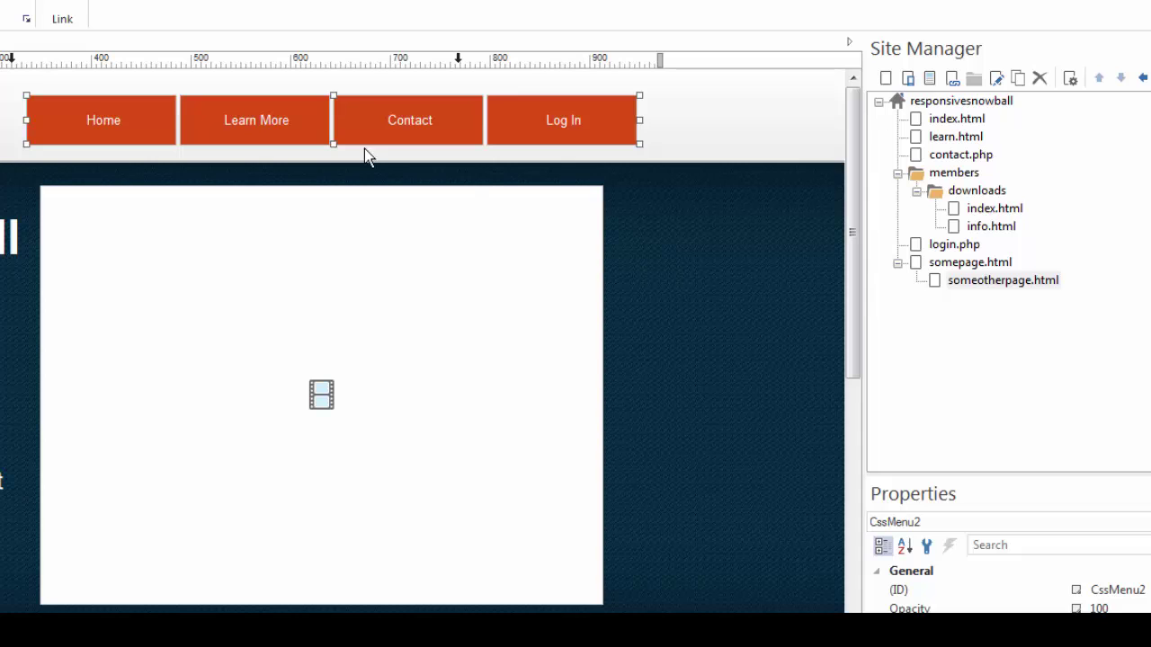
double_click(409, 128)
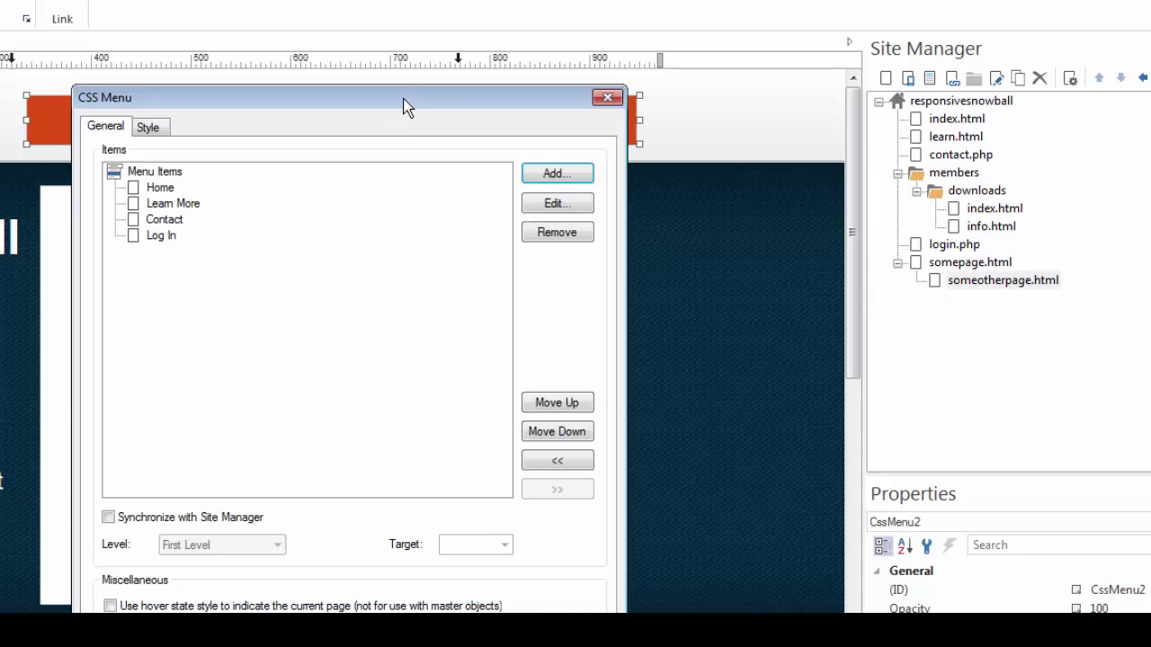
left_click_drag(404, 108, 530, 0)
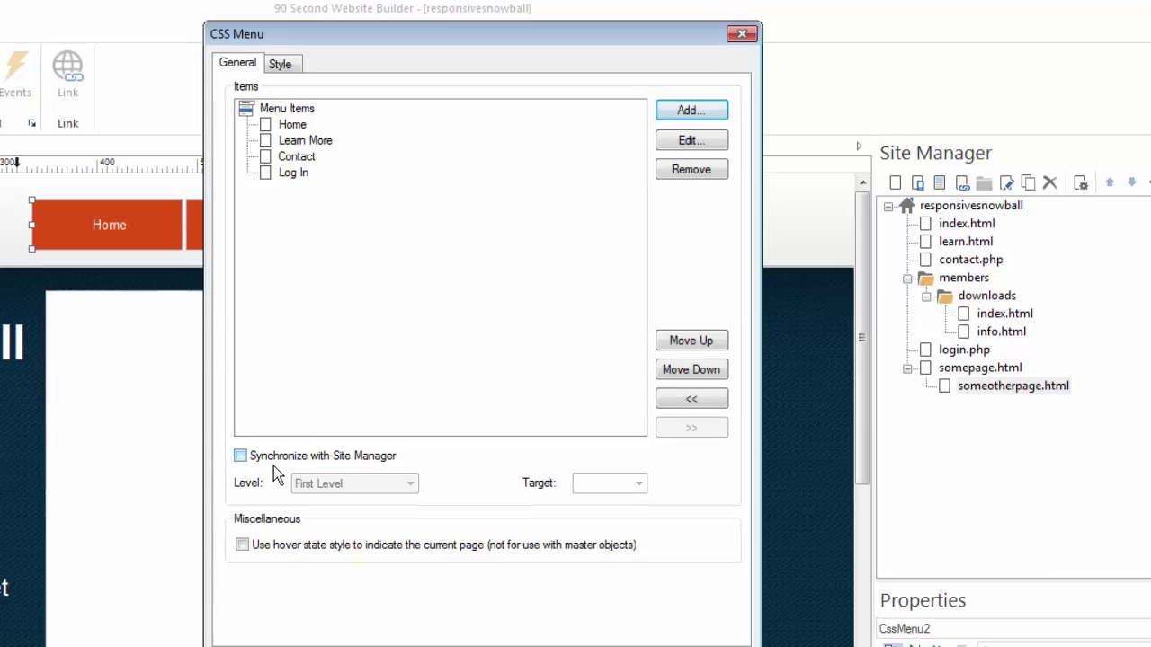
left_click(149, 499)
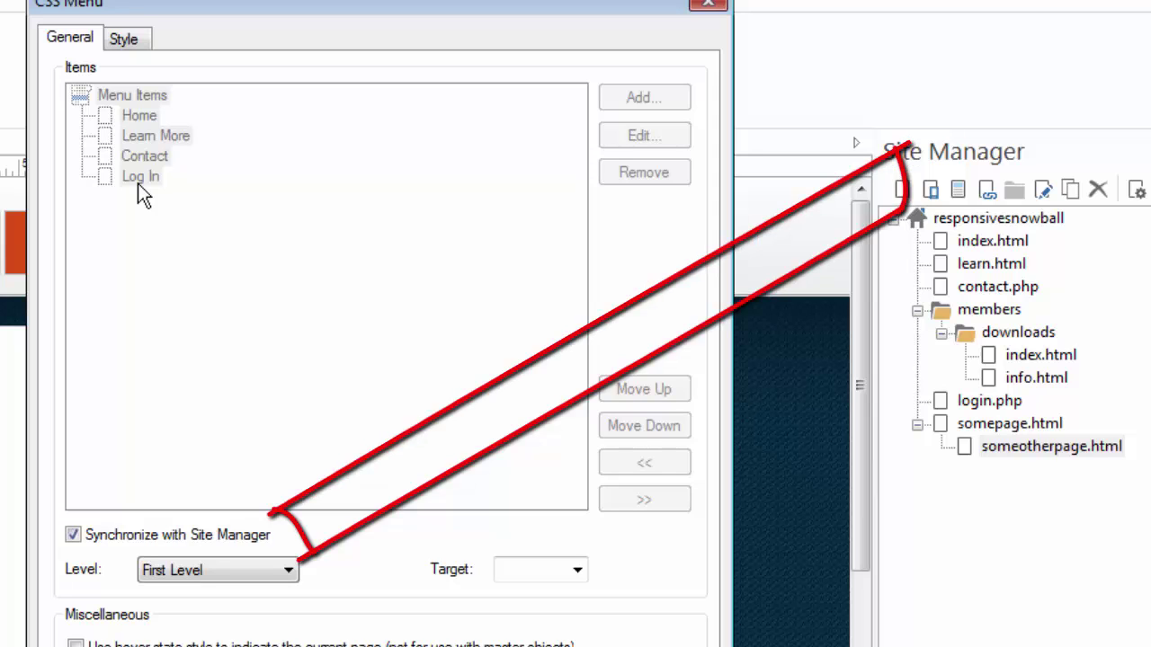
left_click(74, 536)
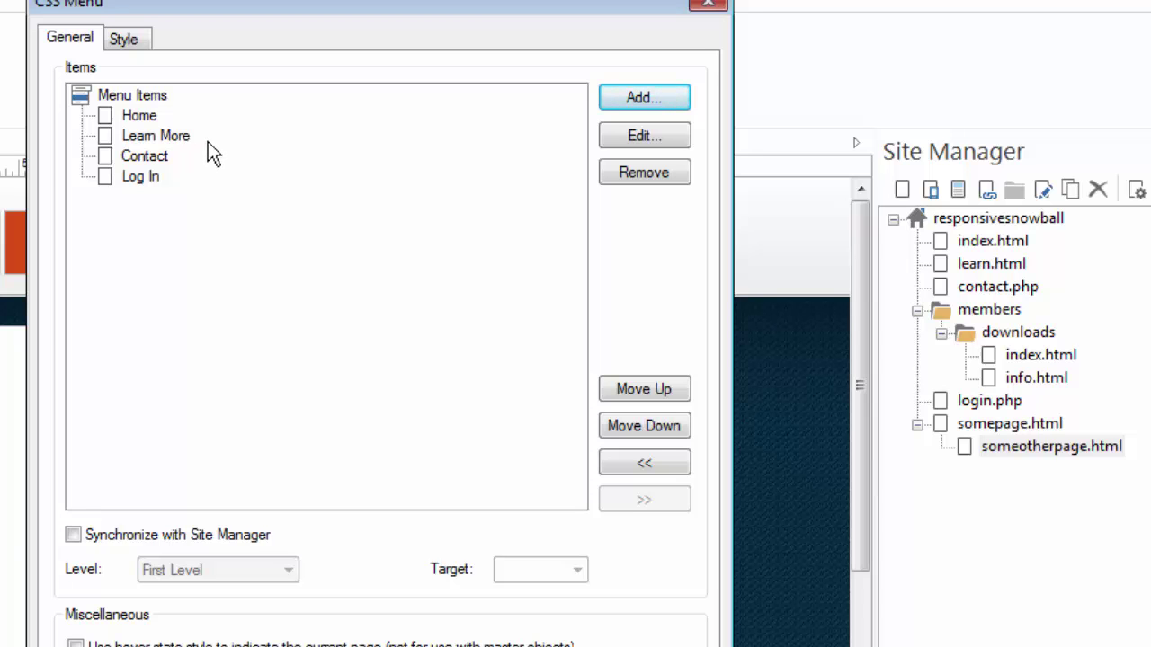
left_click(74, 536)
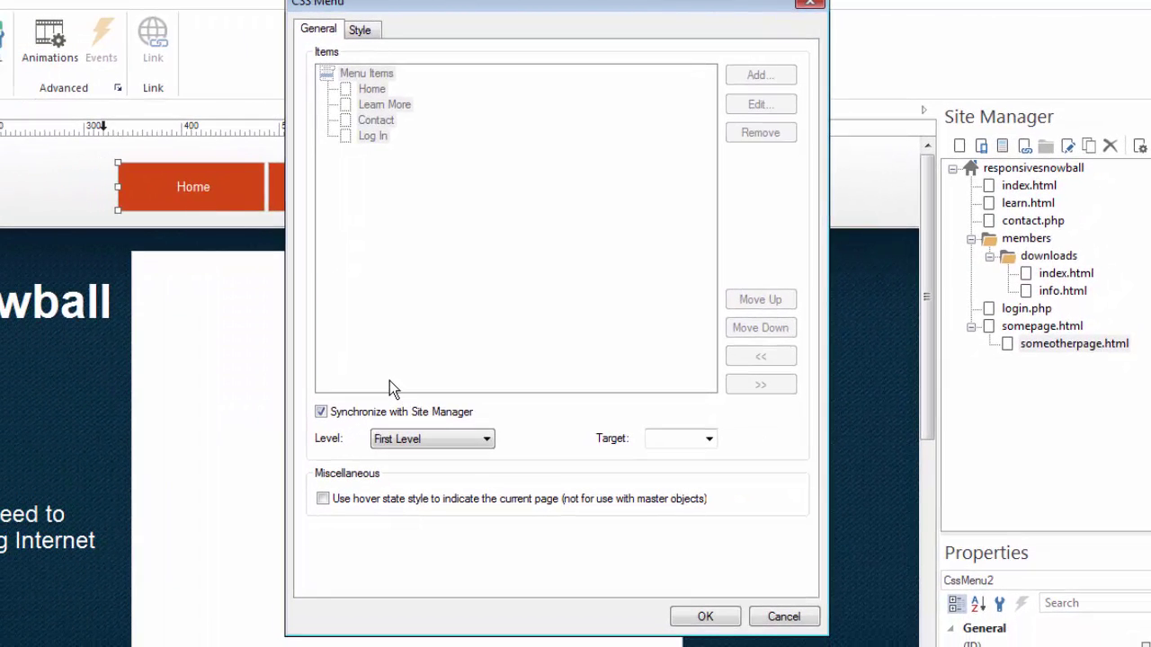
left_click(706, 616)
left_click_drag(710, 197, 602, 189)
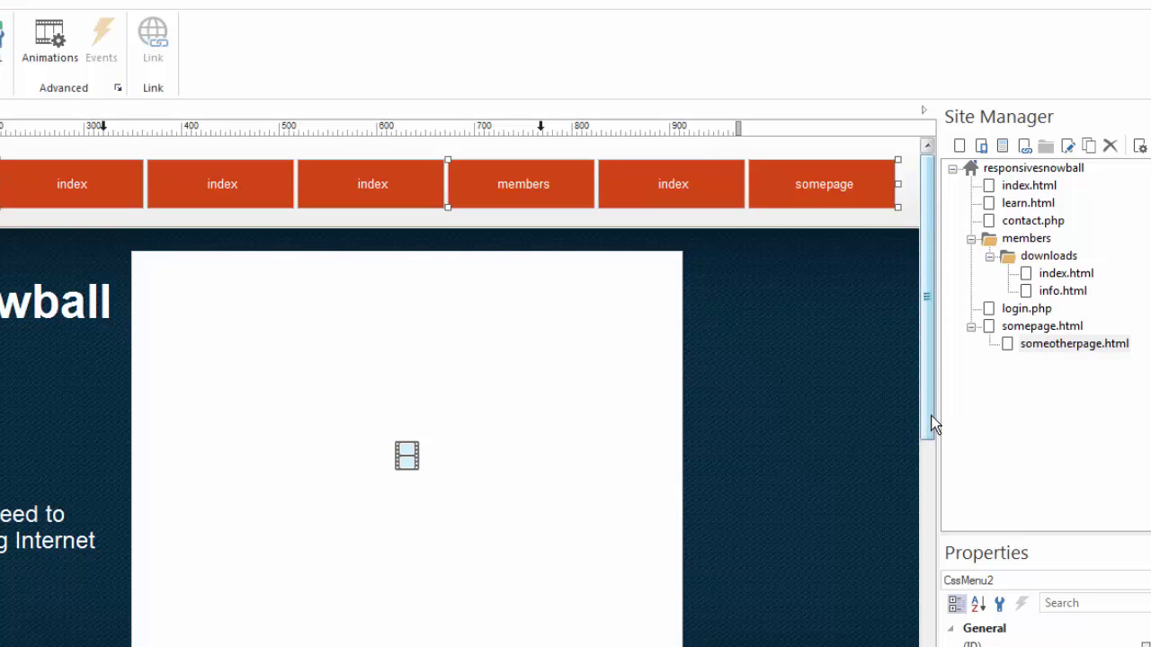
Preview the index page in the browser, check the synchronized menu items and the somepage submenu, and close the preview.
key("F5")
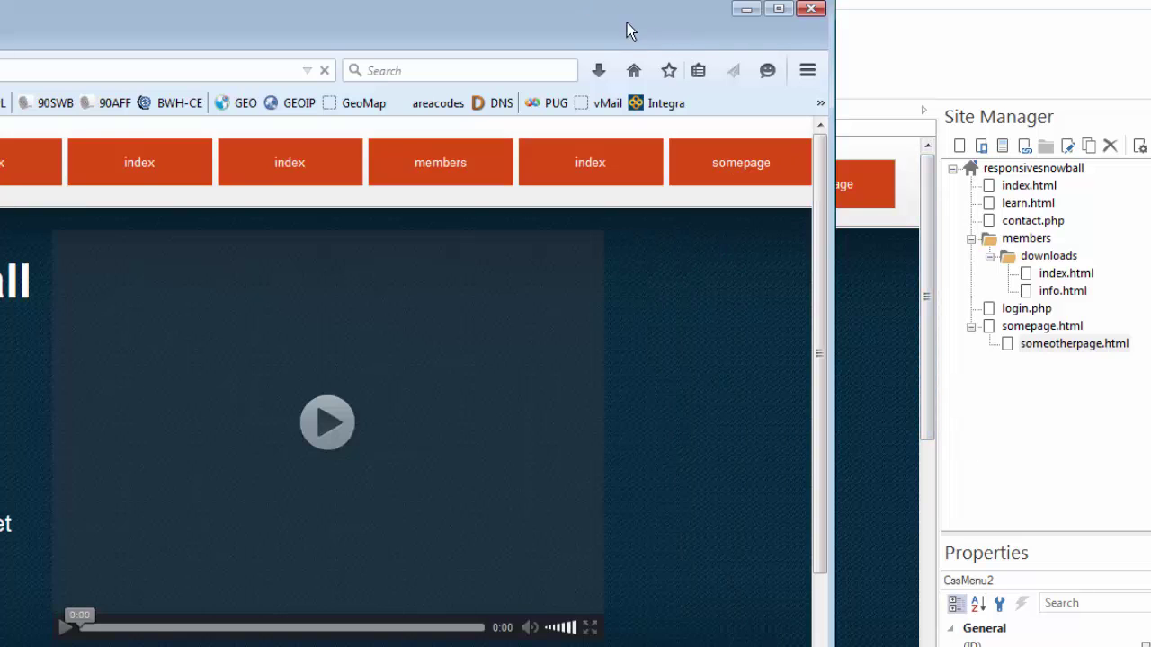
left_click_drag(626, 23, 721, 9)
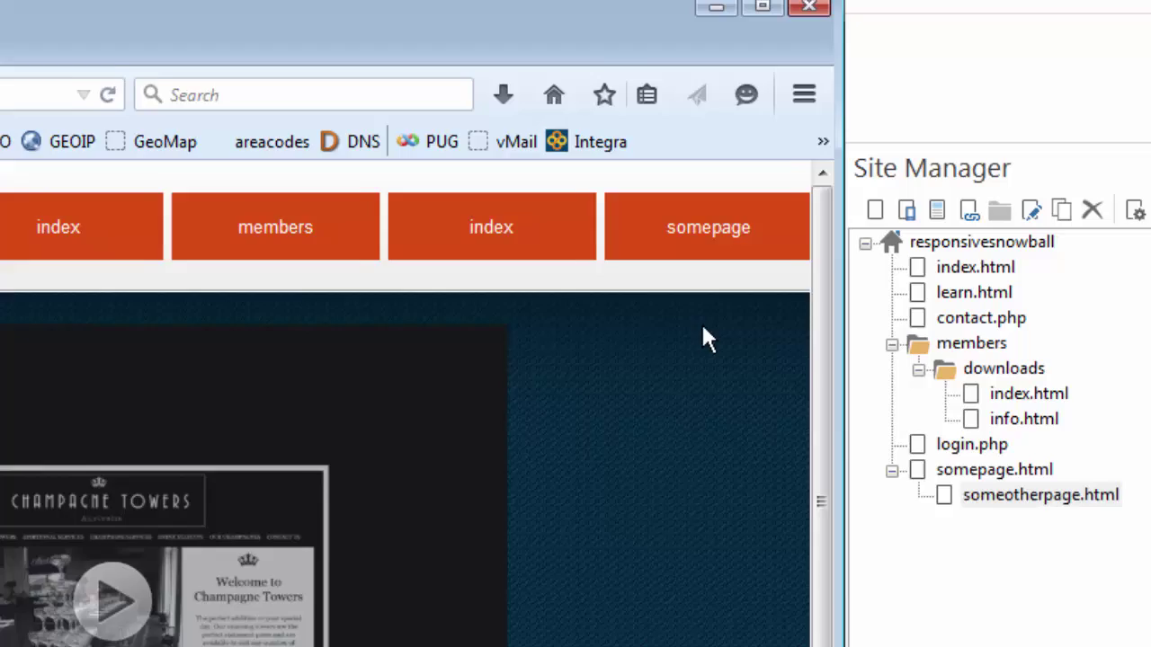
mouse_move(845, 167)
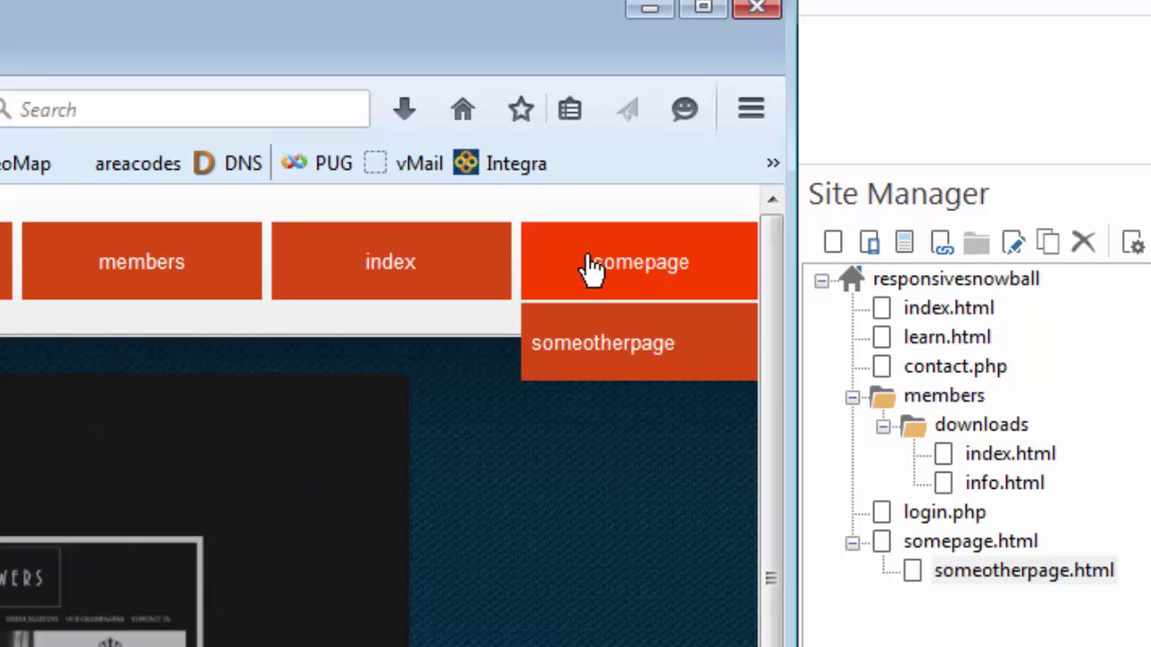
mouse_move(166, 367)
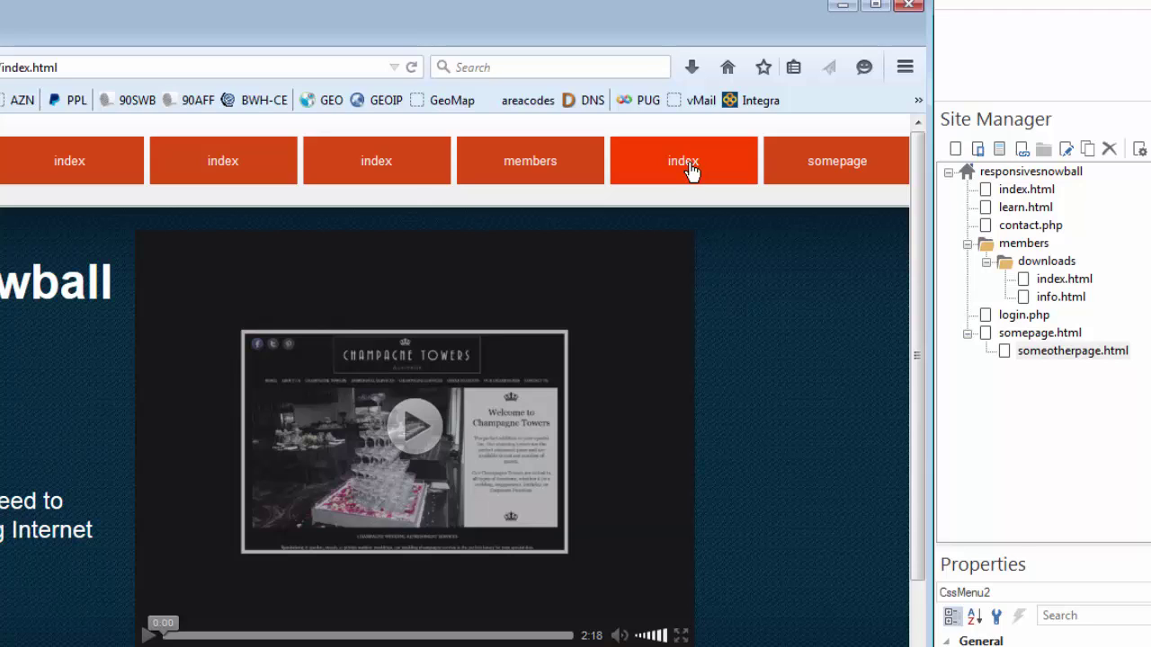
mouse_move(831, 164)
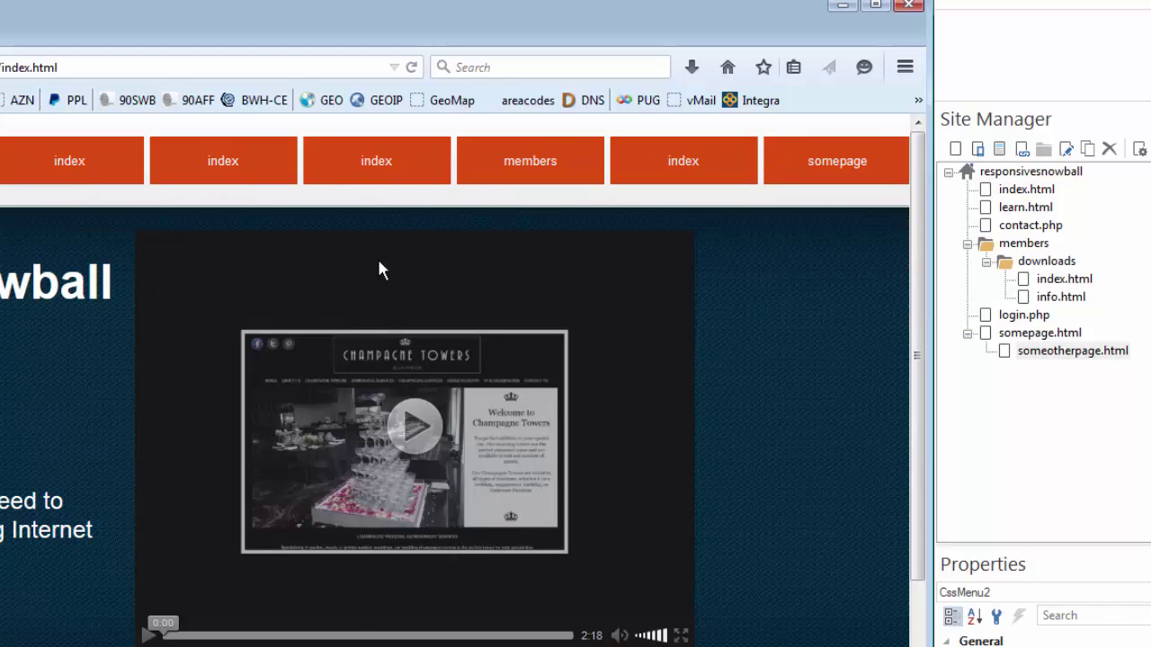
left_click(909, 8)
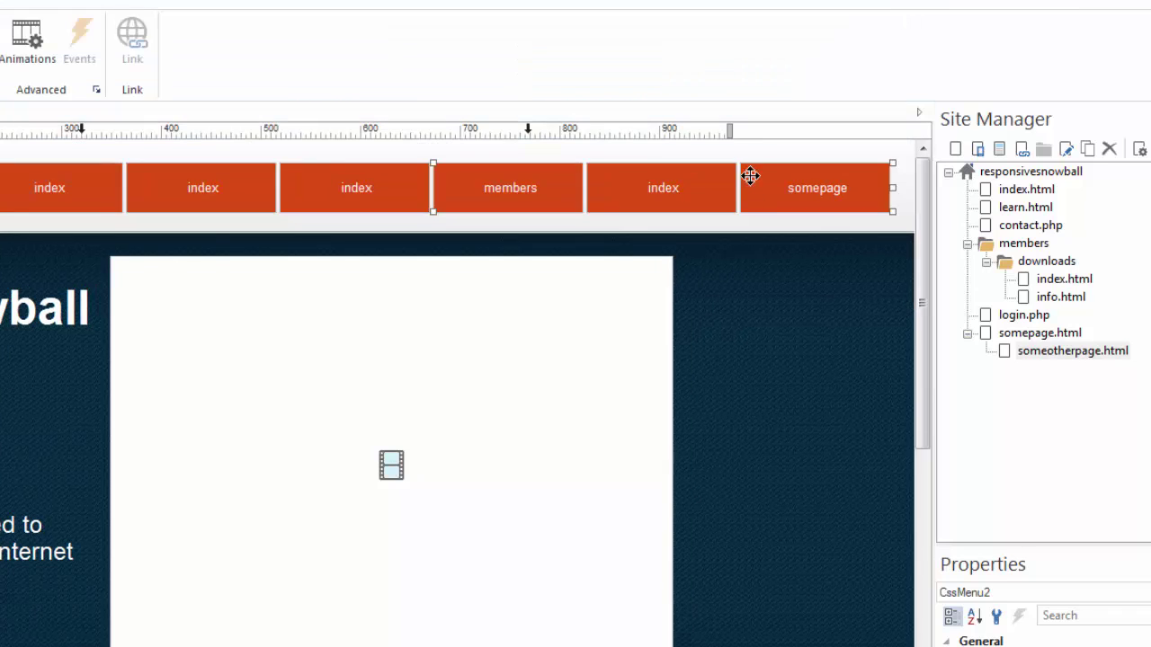
Set the menu name of learn.html to "Learn More" in its page properties and return to the index page.
left_click(1007, 211)
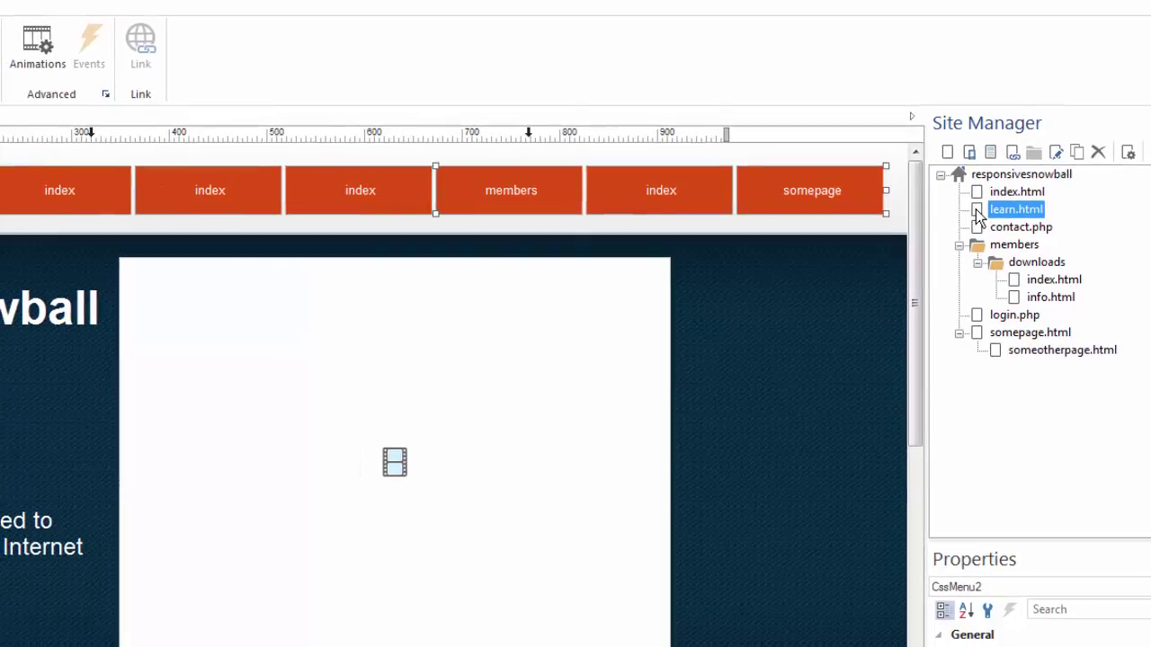
double_click(949, 223)
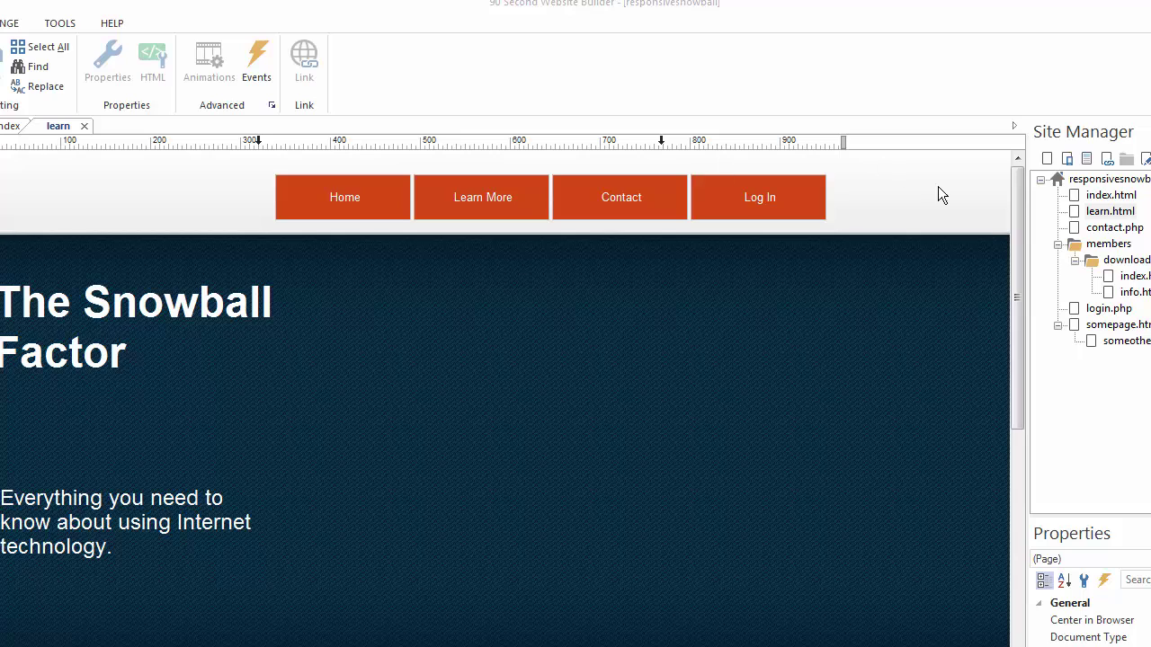
right_click(902, 187)
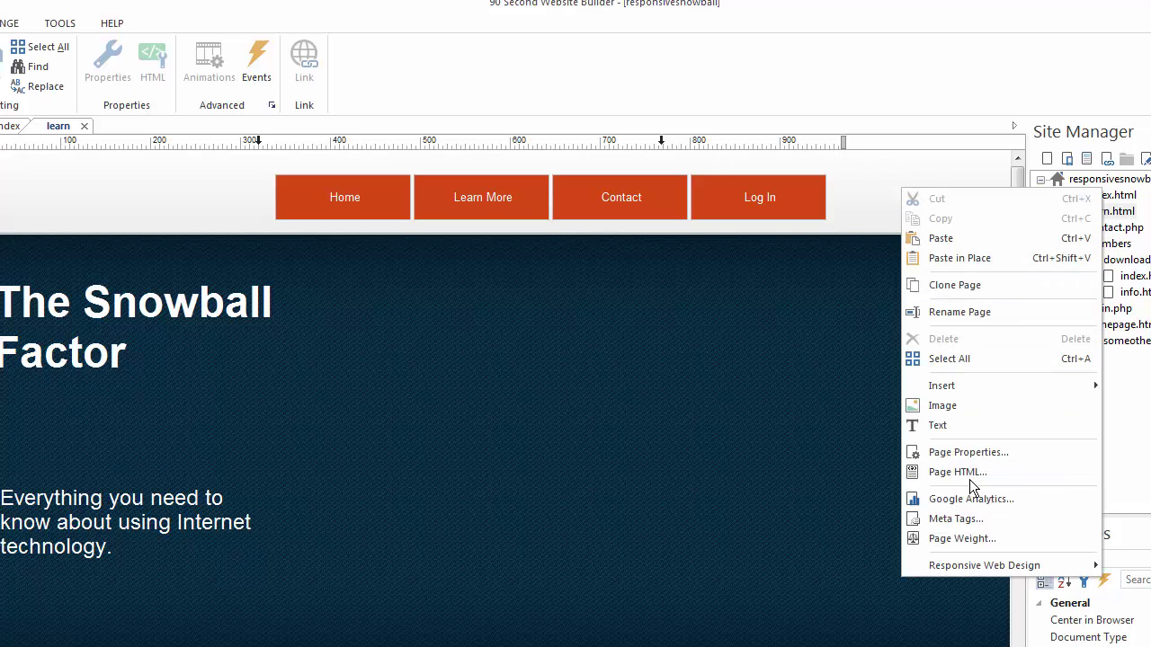
left_click(975, 449)
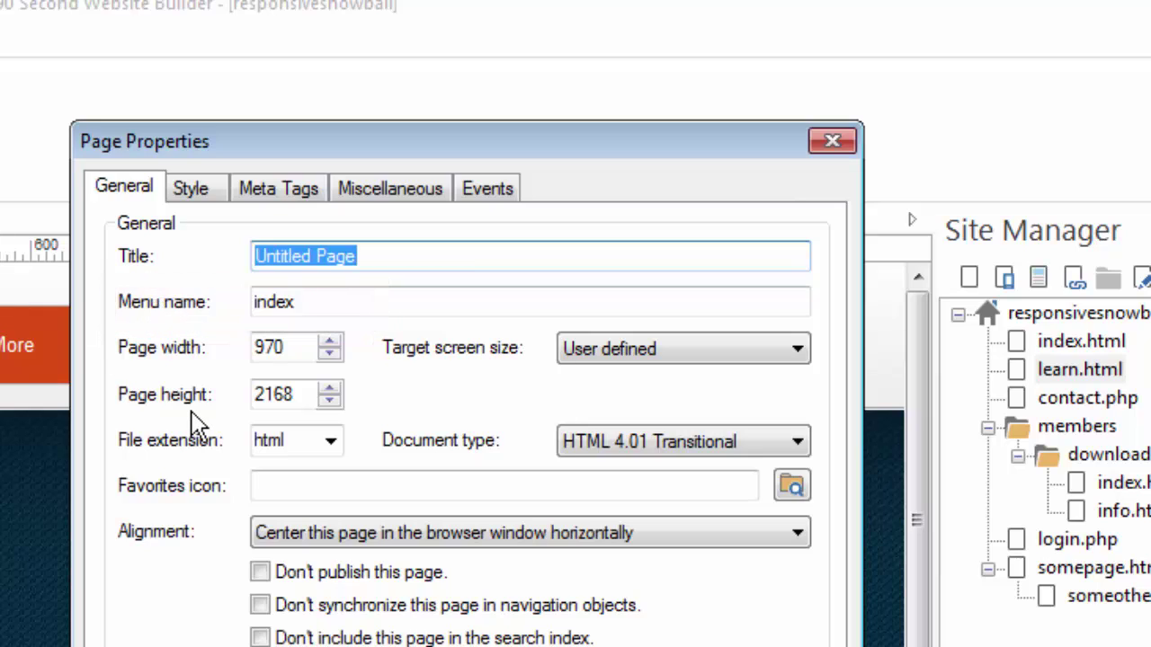
left_click_drag(319, 303, 232, 302)
type("Learn")
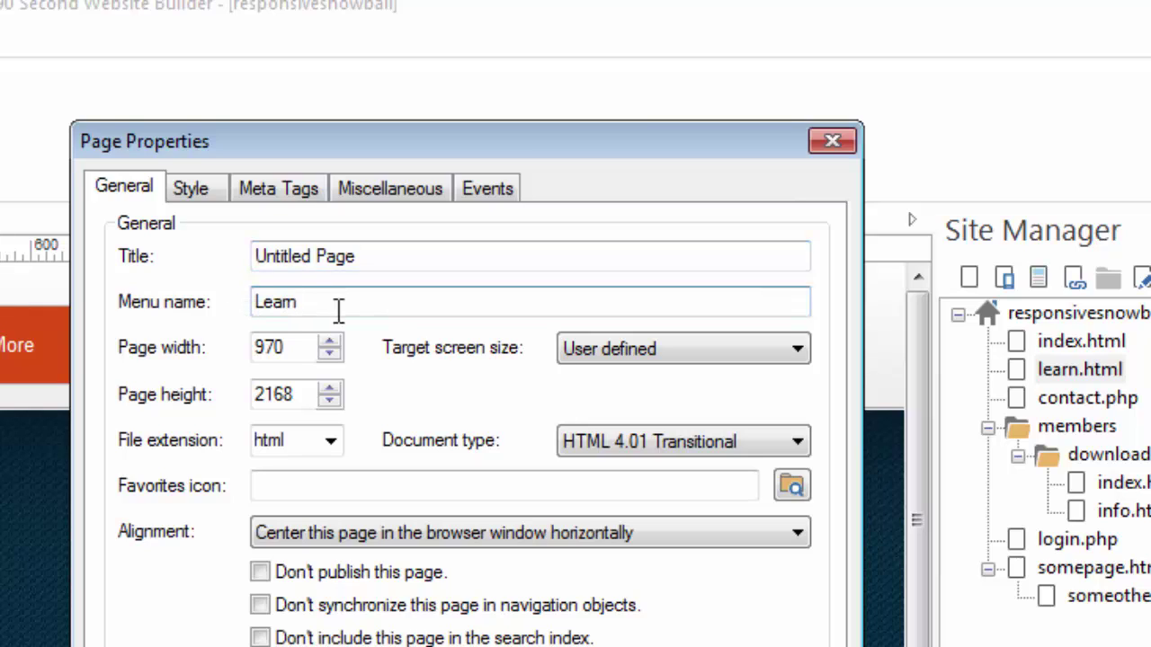
type(" More")
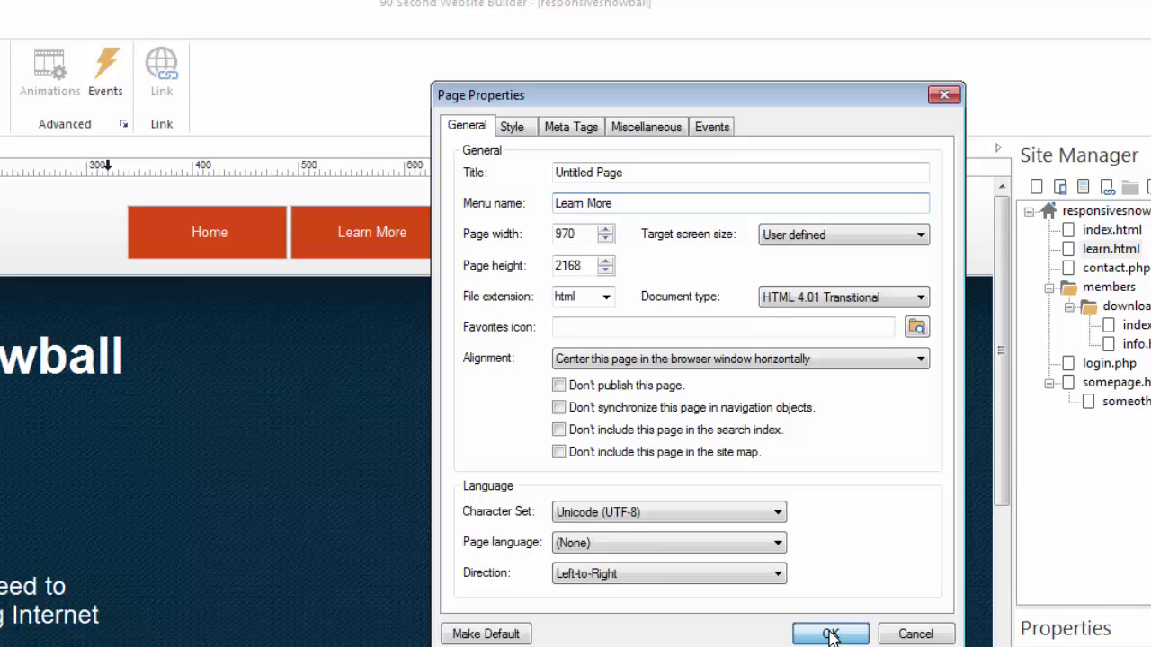
left_click(830, 634)
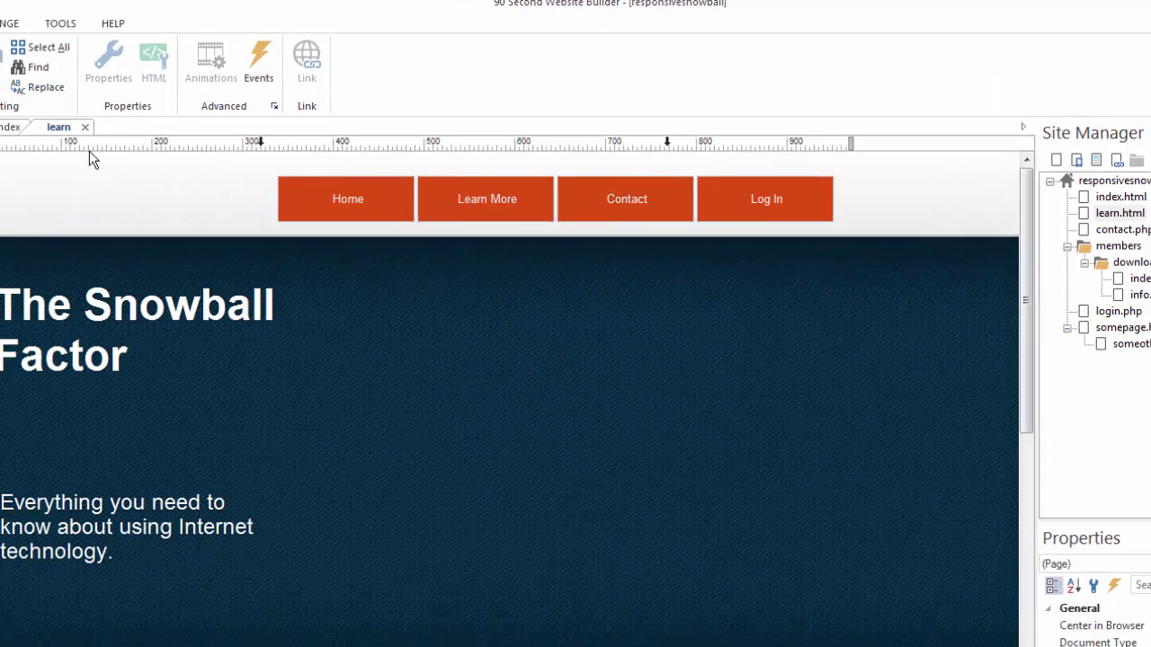
left_click(11, 128)
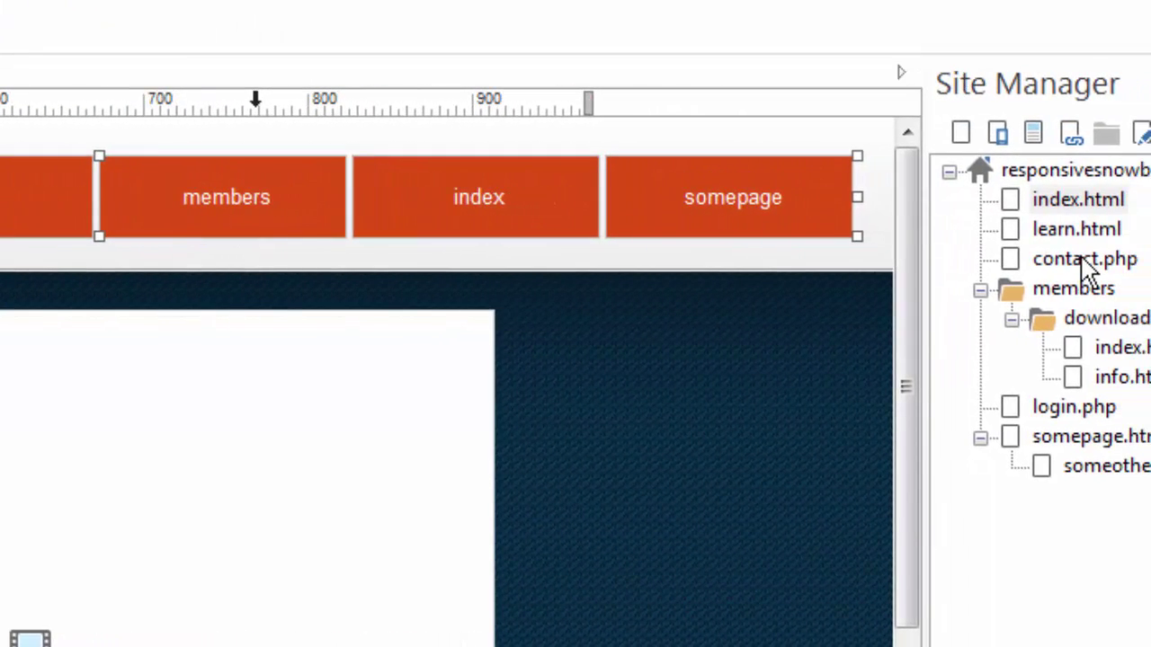
Set the menu name of contact.php to "Contact Us" in its page properties.
double_click(1083, 260)
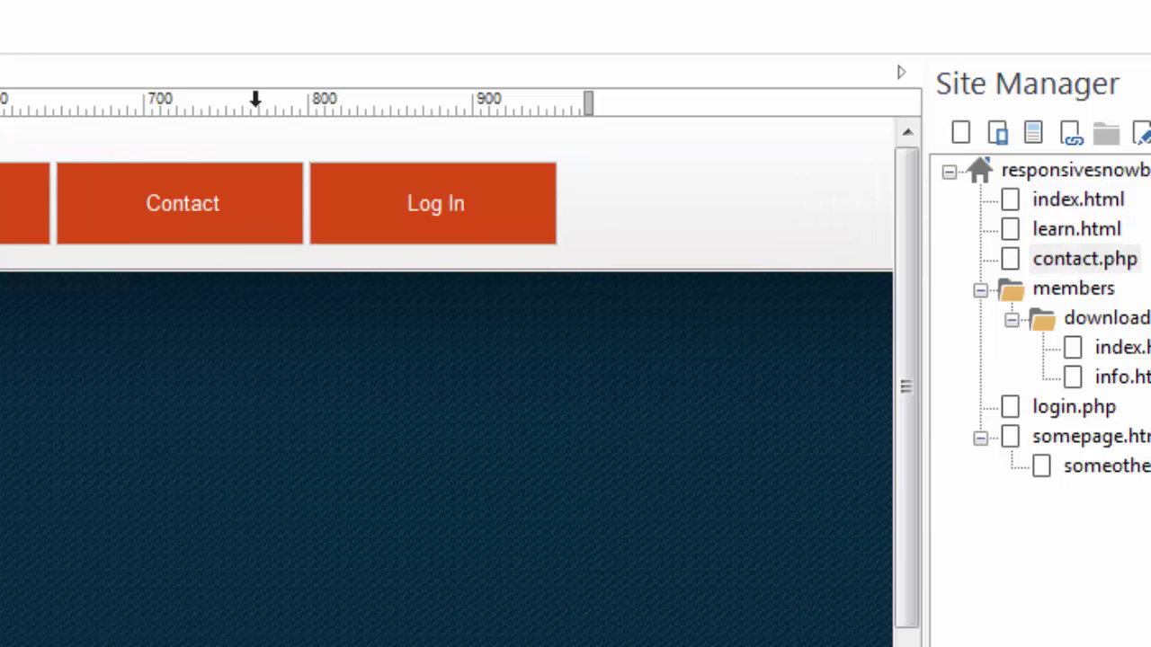
right_click(661, 195)
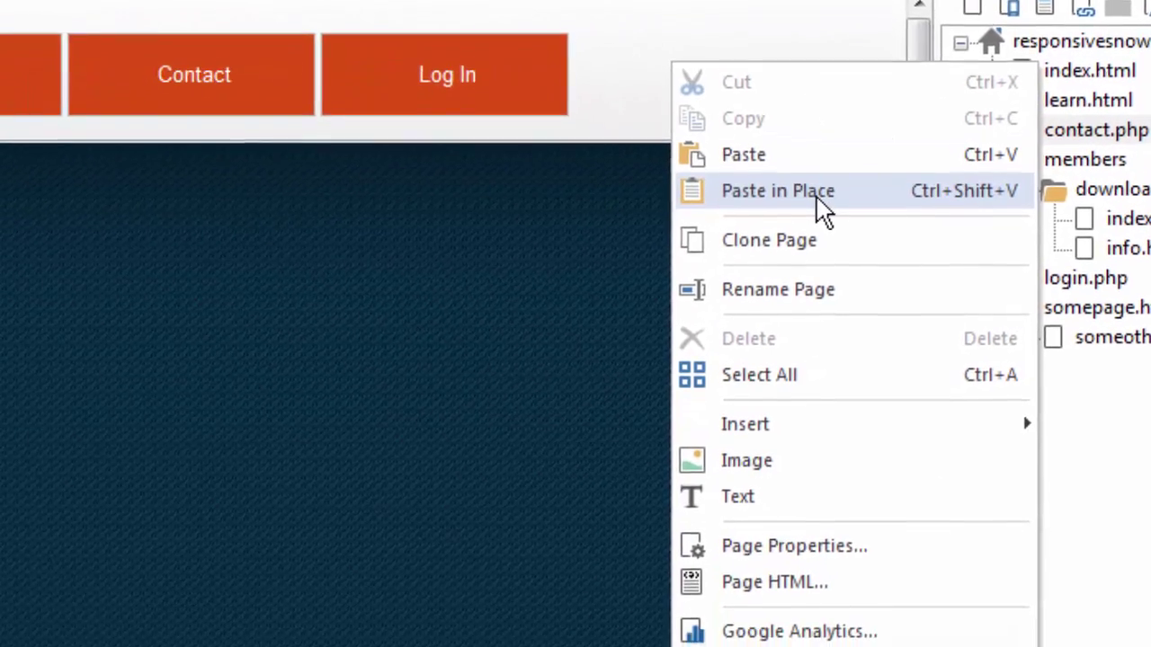
left_click(829, 494)
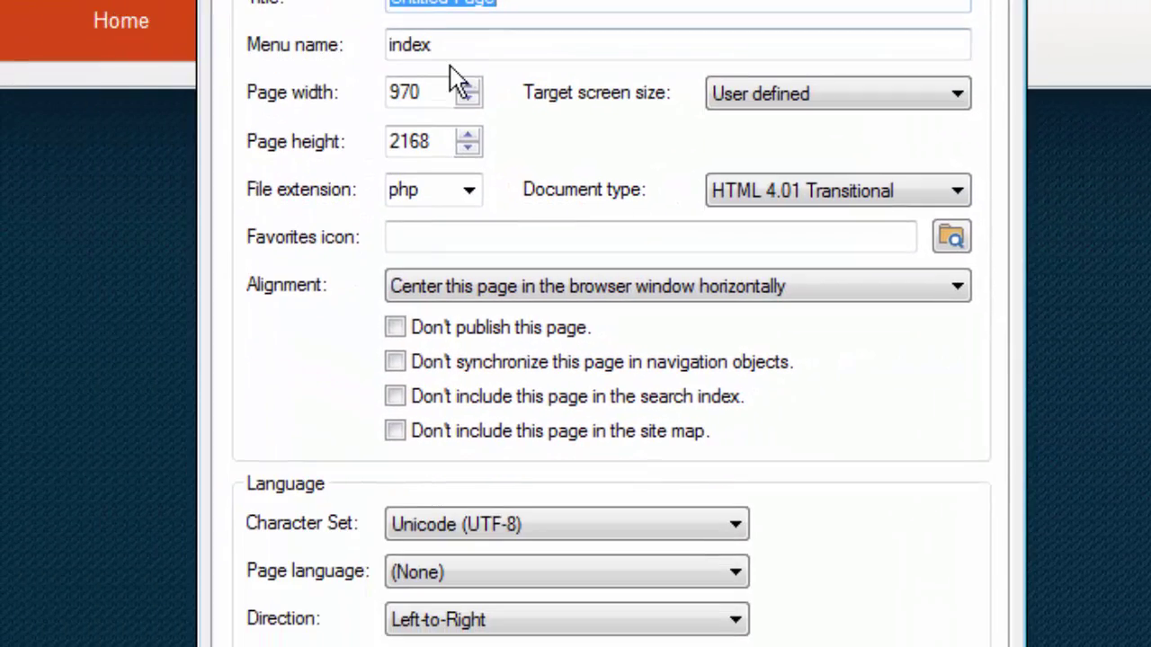
double_click(451, 48)
type("Contac")
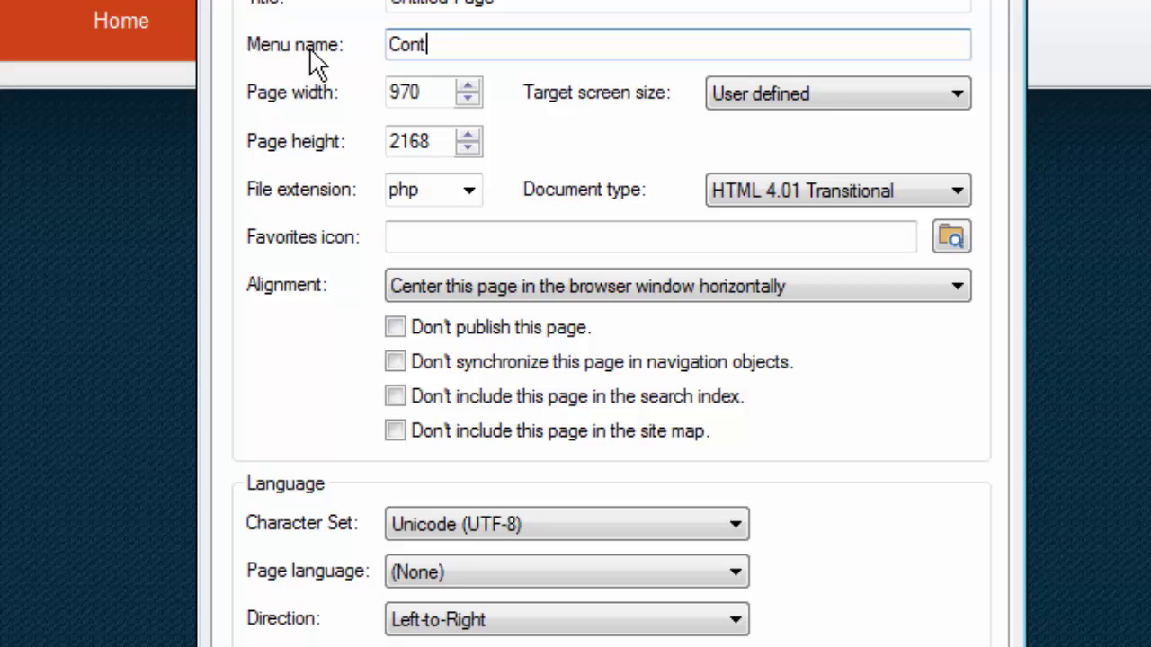
type("t Us")
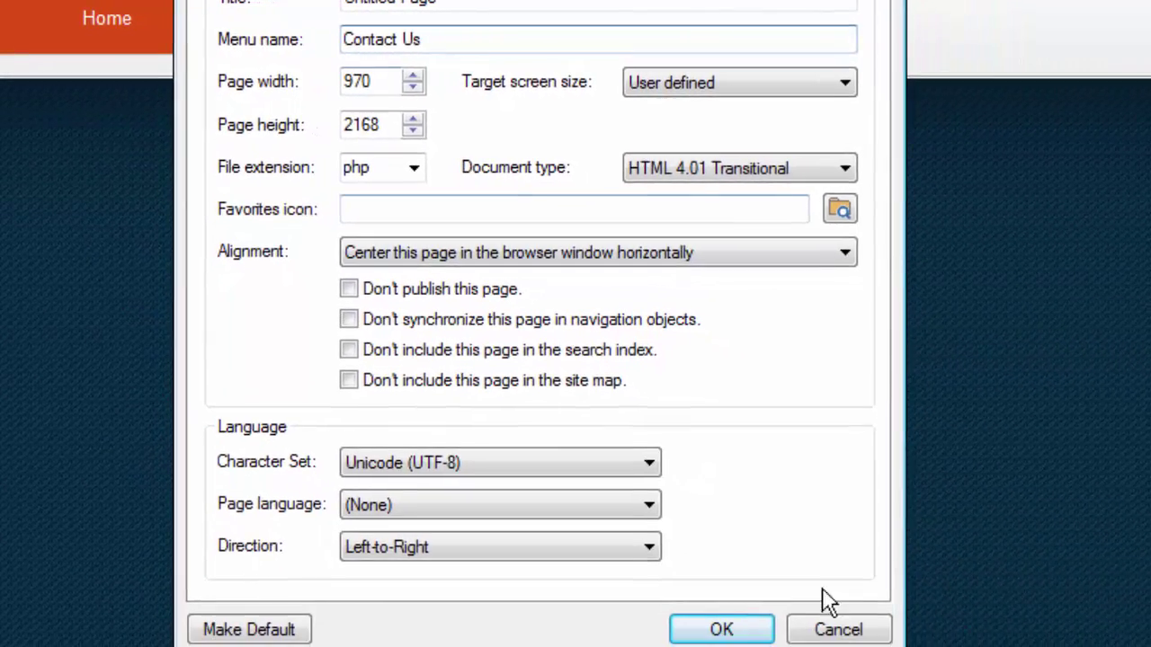
left_click(725, 629)
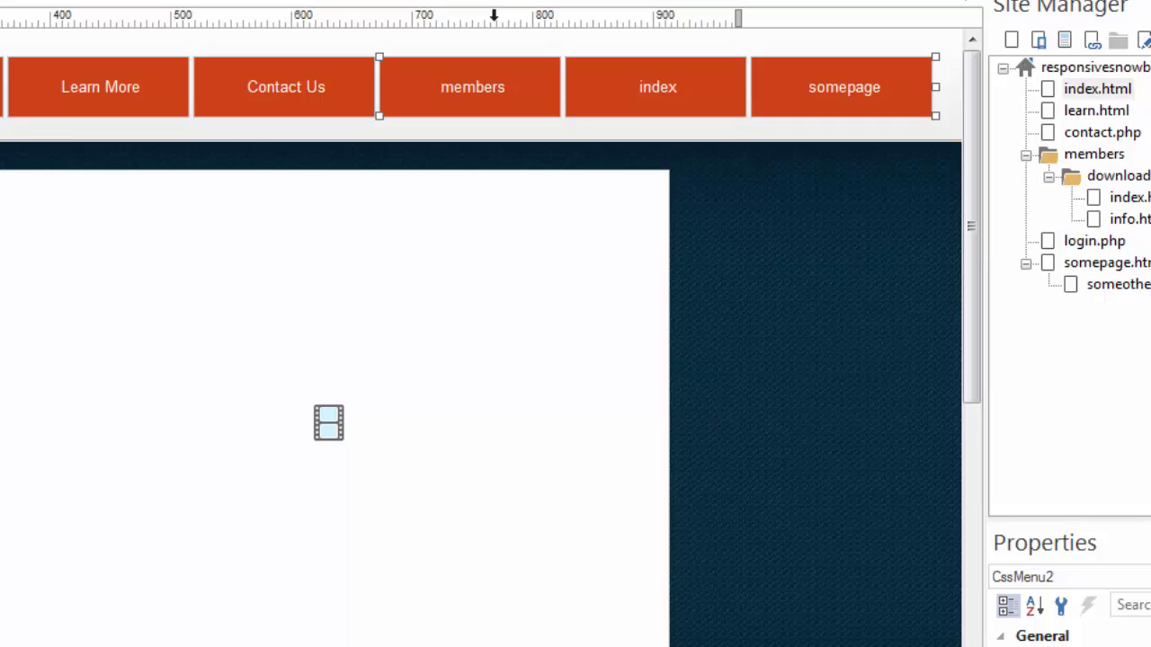
Try turning off synchronization with Site Manager in the index page's header CSS menu settings and close the settings.
double_click(359, 83)
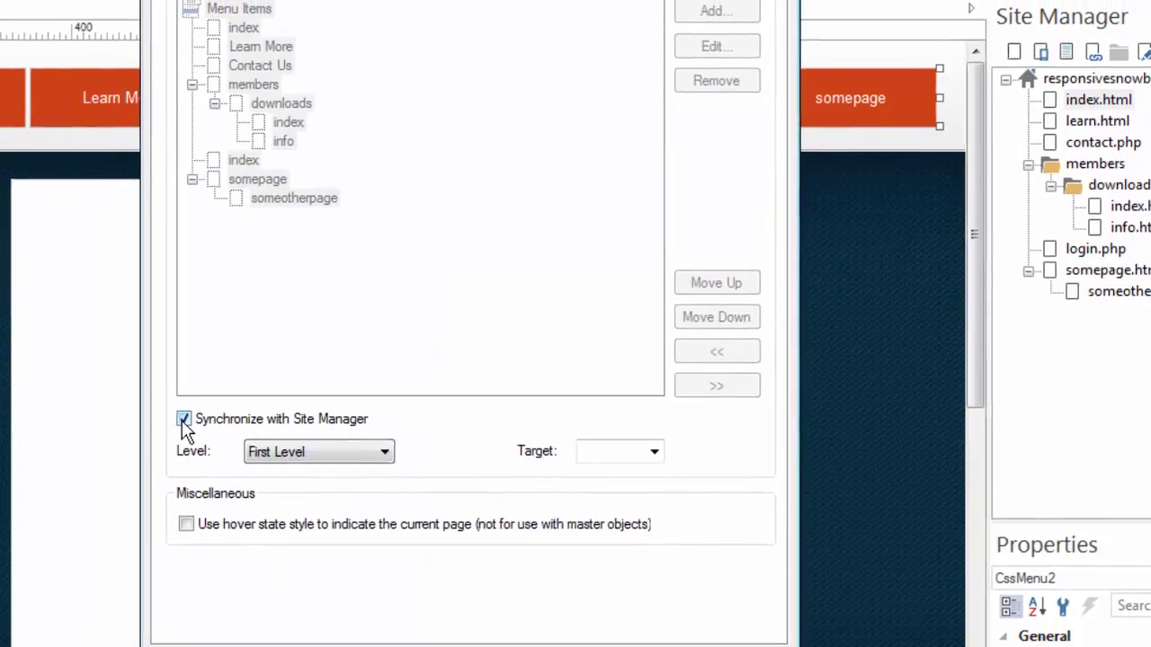
left_click(70, 570)
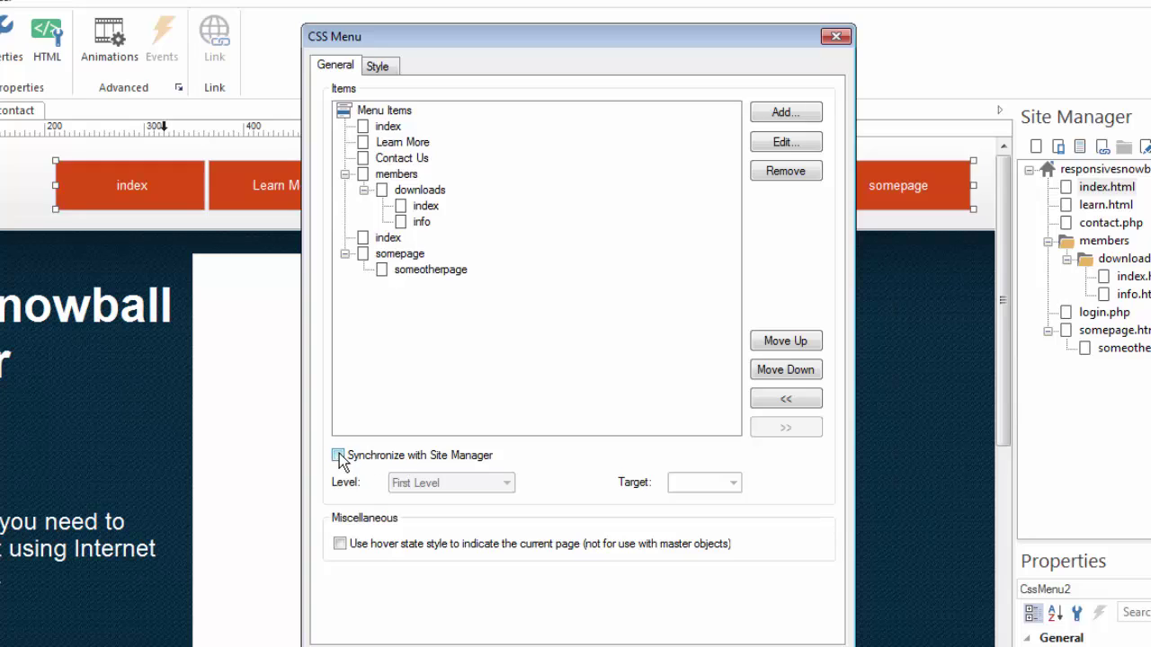
left_click(770, 641)
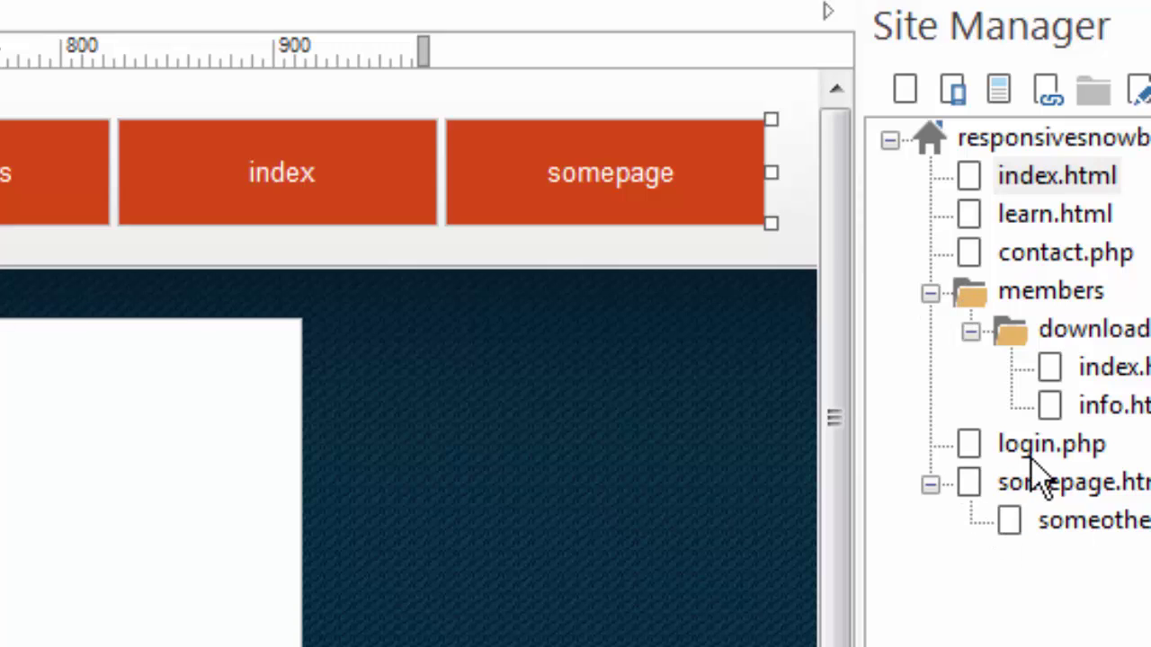
Try placing someotherpage.html at the site root and under index.html, and return it beneath somepage.html in the site tree.
left_click(1010, 527)
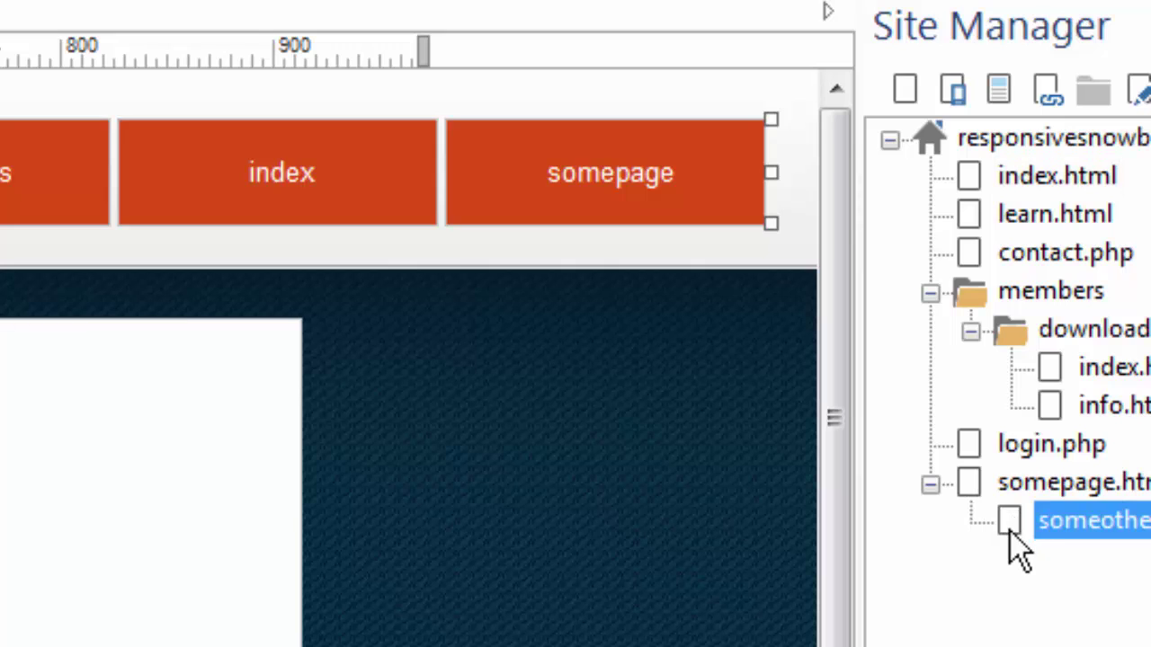
left_click_drag(1010, 523, 933, 140)
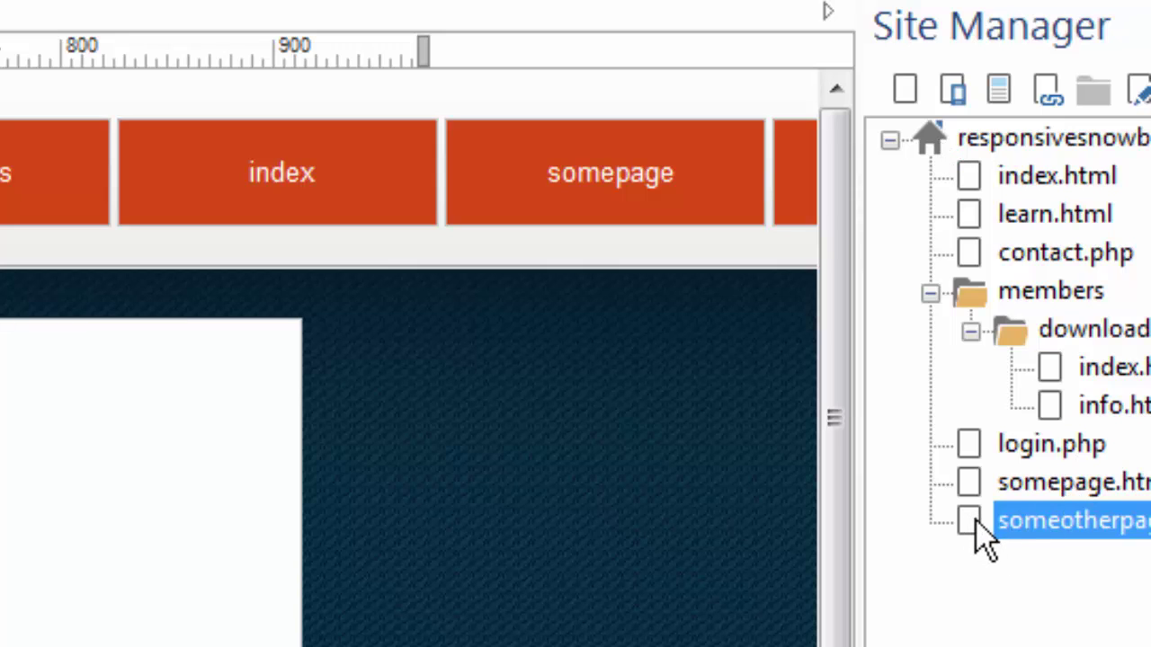
left_click_drag(980, 523, 970, 179)
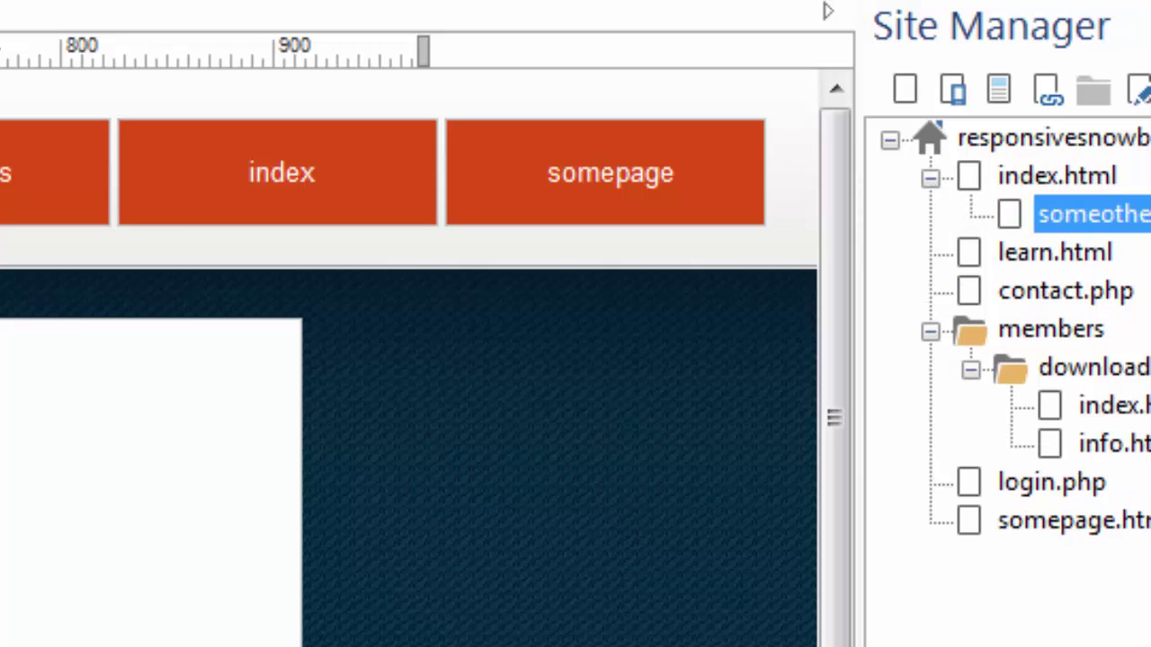
left_click_drag(1010, 221, 976, 517)
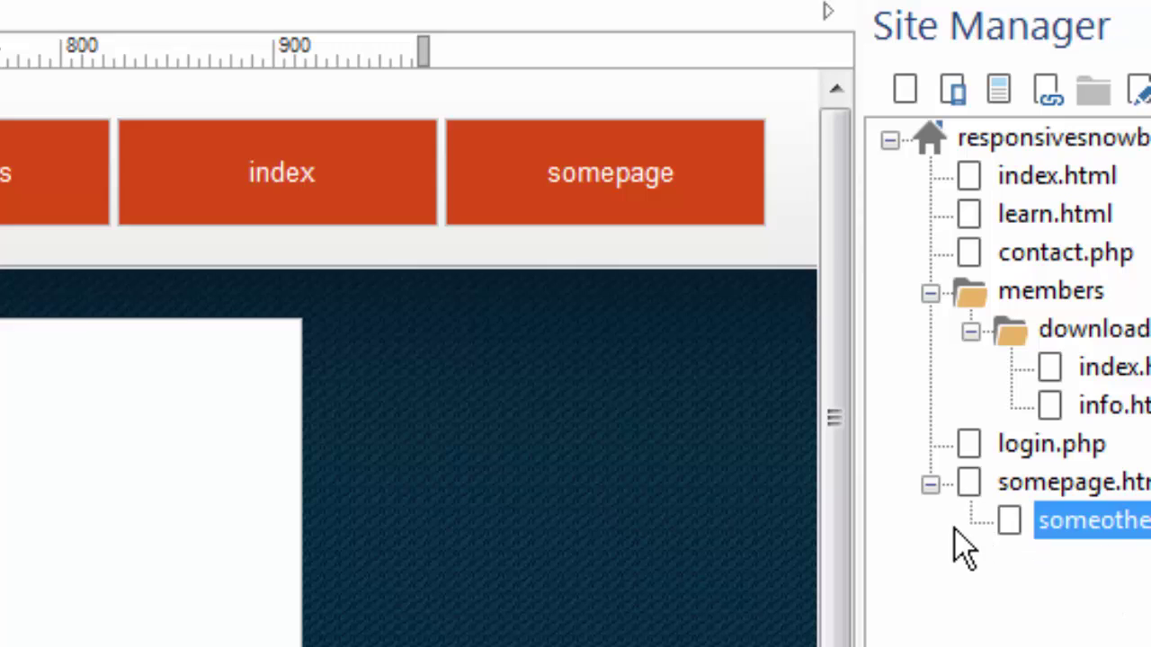